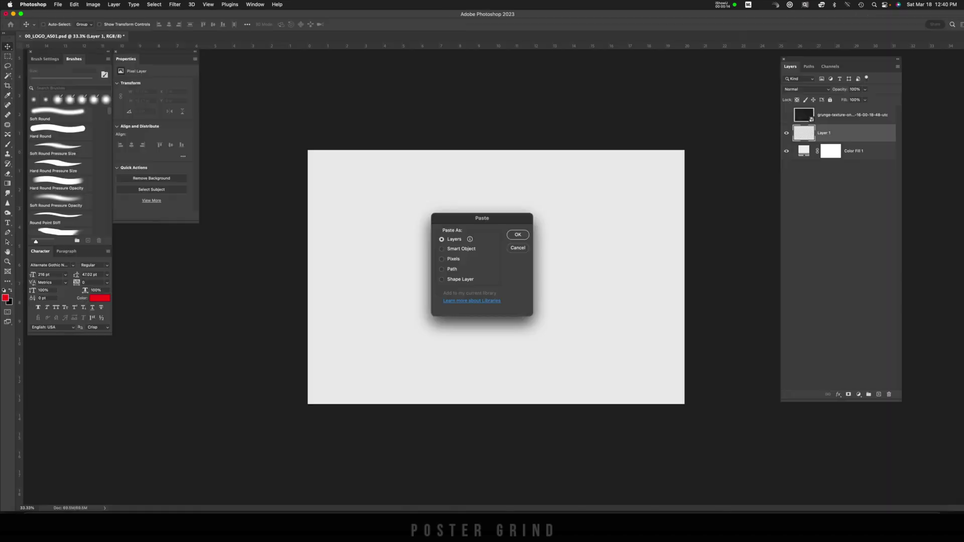
Go back to the empty Untitled-2 document in Illustrator to start the SPLIT lettering
key("Return")
key("Return")
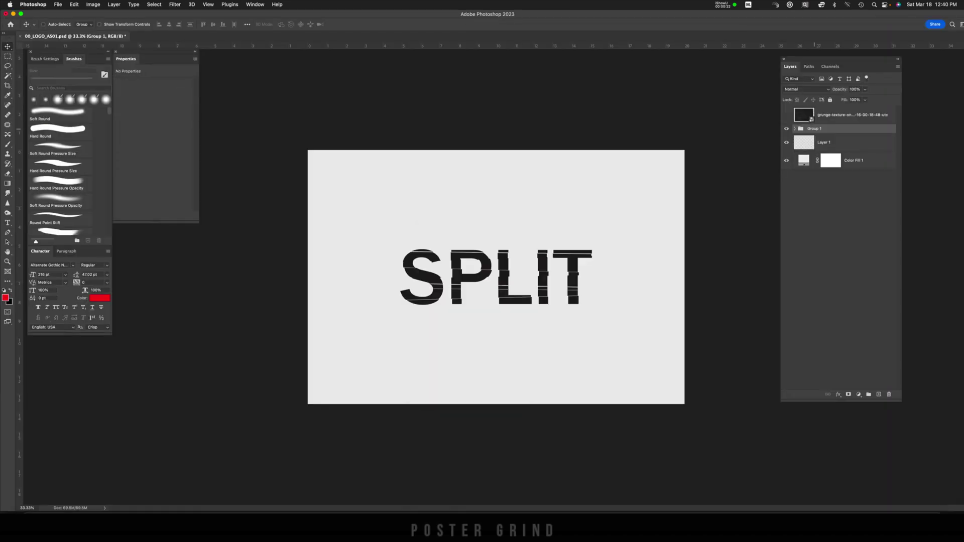
key("ctrl+t")
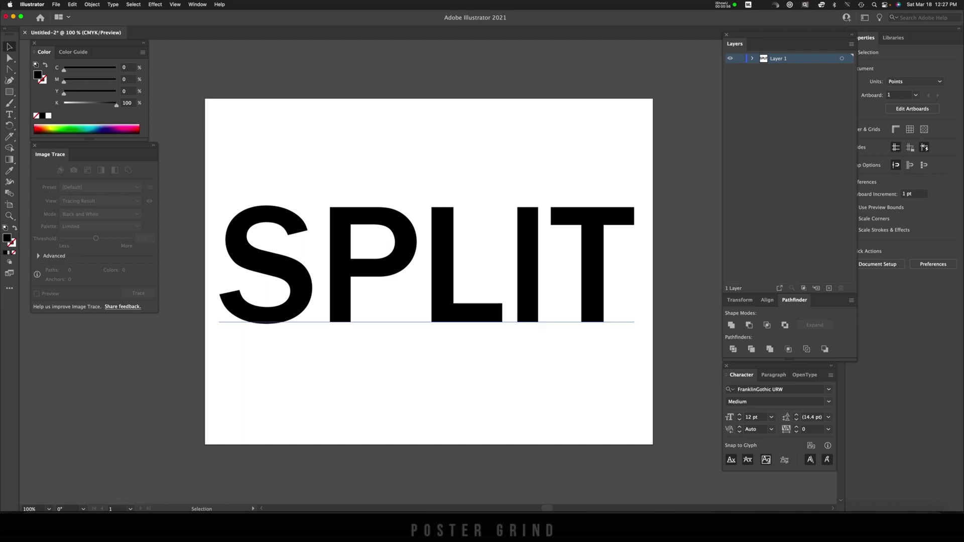
Convert the SPLIT type to outlines, ungroup it into separate letter shapes, and deselect
left_click(266, 282)
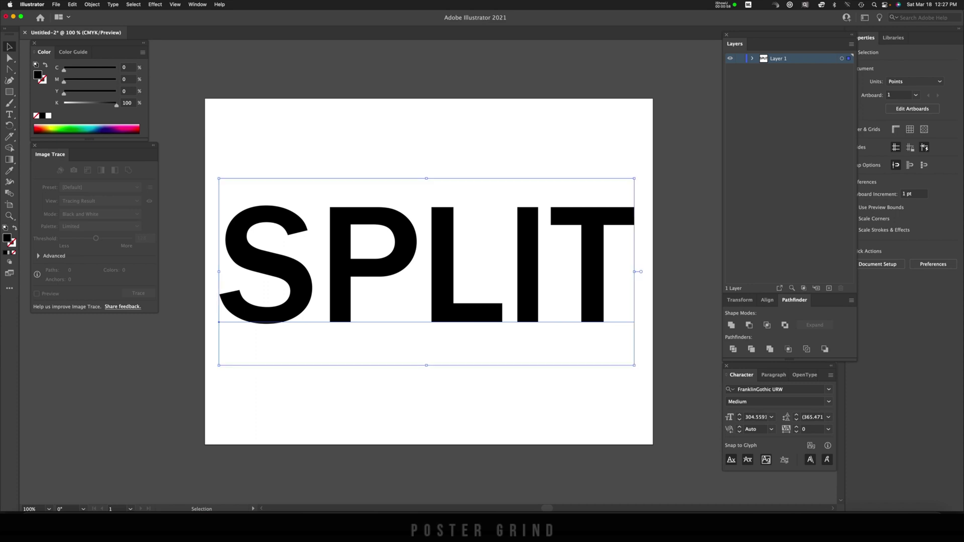
right_click(266, 281)
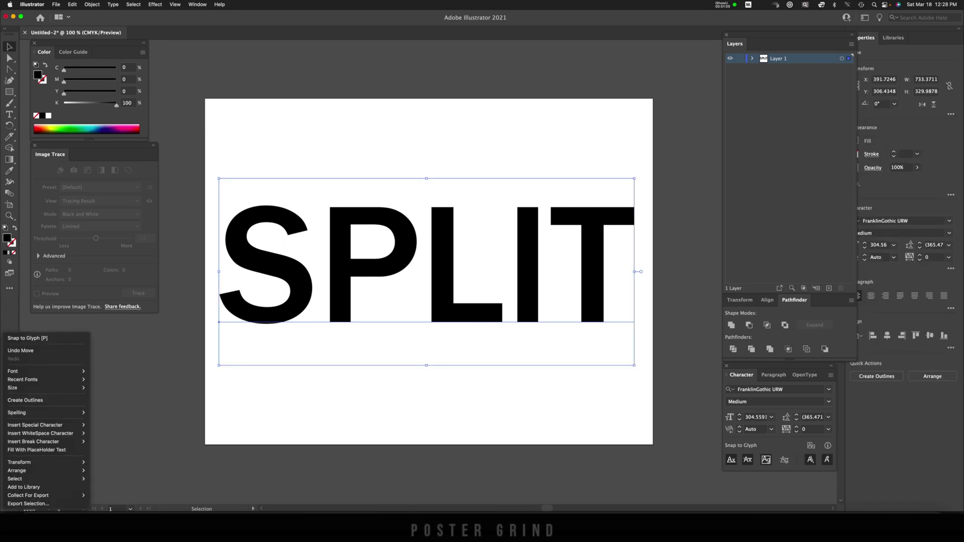
left_click(25, 400)
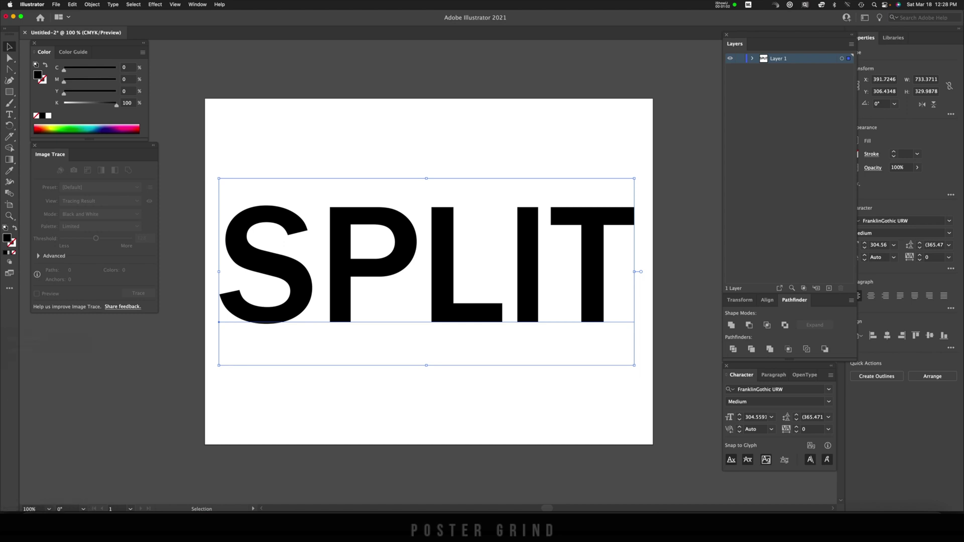
right_click(266, 282)
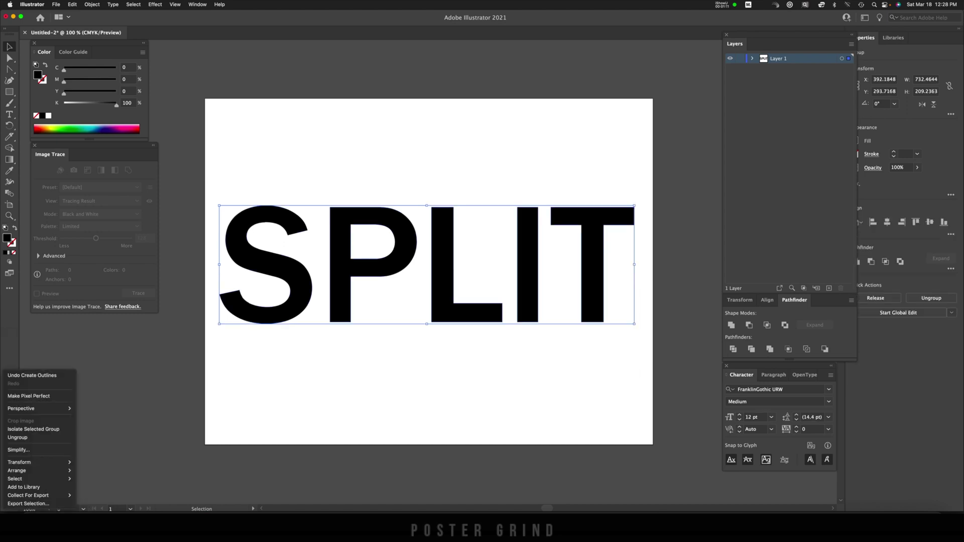
left_click(18, 438)
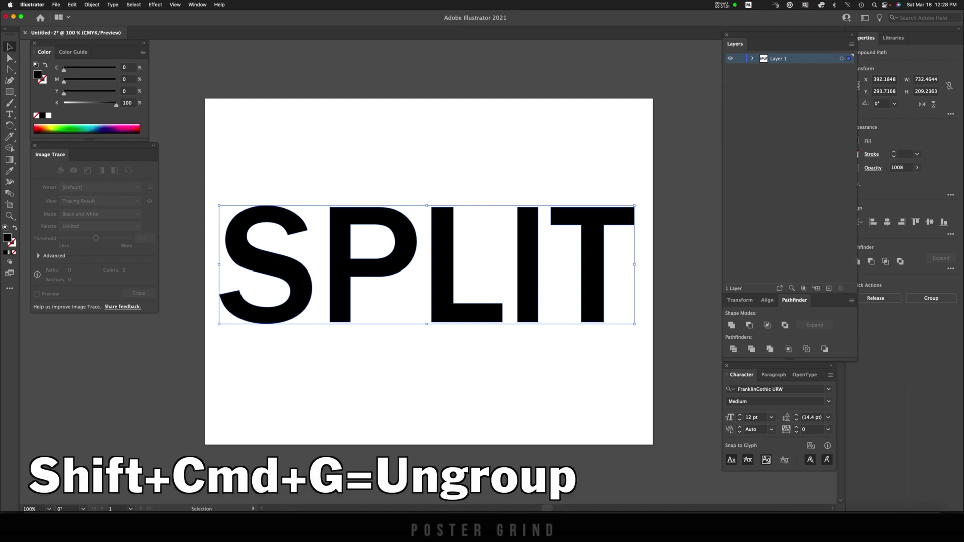
key("super+shift+a")
Choose the Knife tool from the Eraser tool flyout
left_click(9, 136)
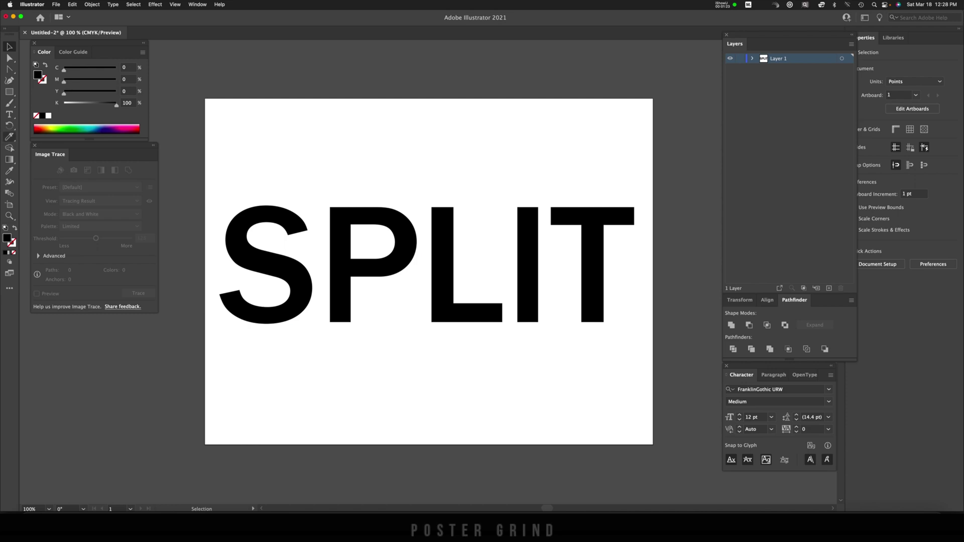
left_click_drag(9, 138, 30, 159)
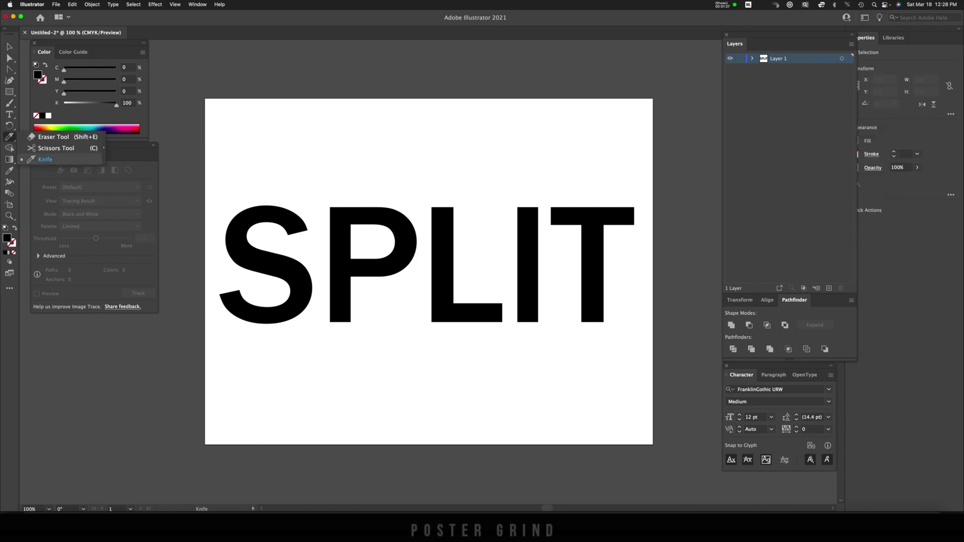
left_click_drag(31, 159, 31, 159)
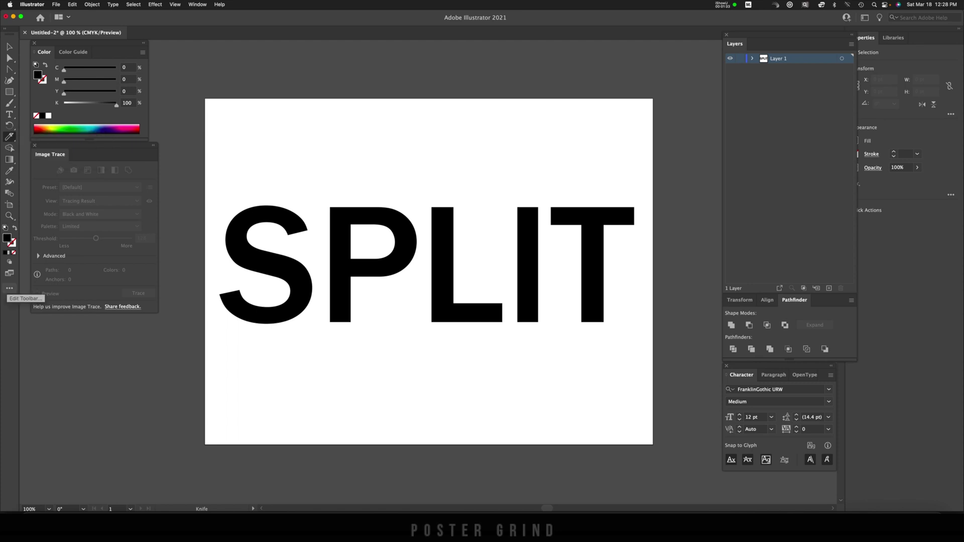
left_click(10, 288)
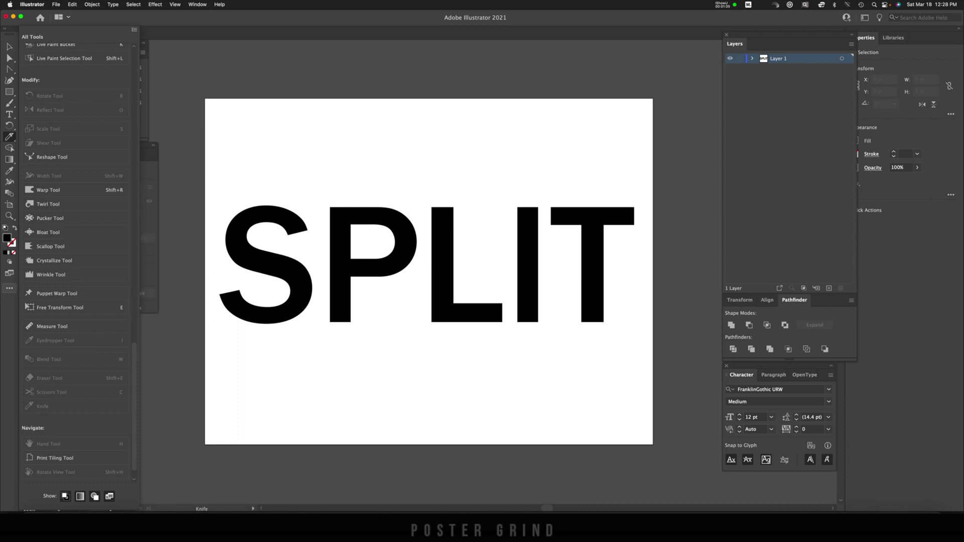
key("Escape")
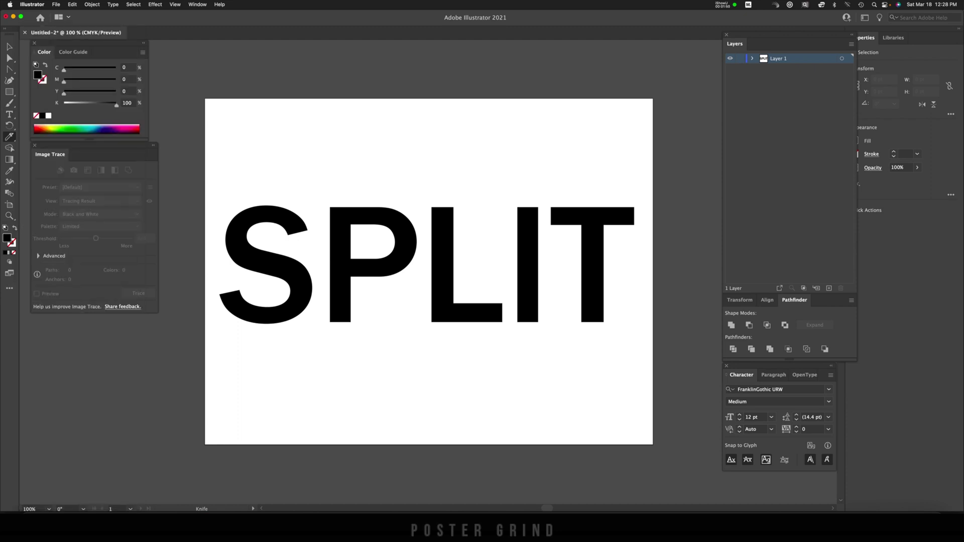
Slice straight horizontal cuts across all the SPLIT letters, dividing them into stacked strips
mouse_move(217, 216)
left_mouse_down()
mouse_move(272, 240)
mouse_move(415, 250)
mouse_move(646, 241)
mouse_move(600, 285)
mouse_move(389, 310)
mouse_move(211, 300)
mouse_move(279, 265)
left_mouse_up()
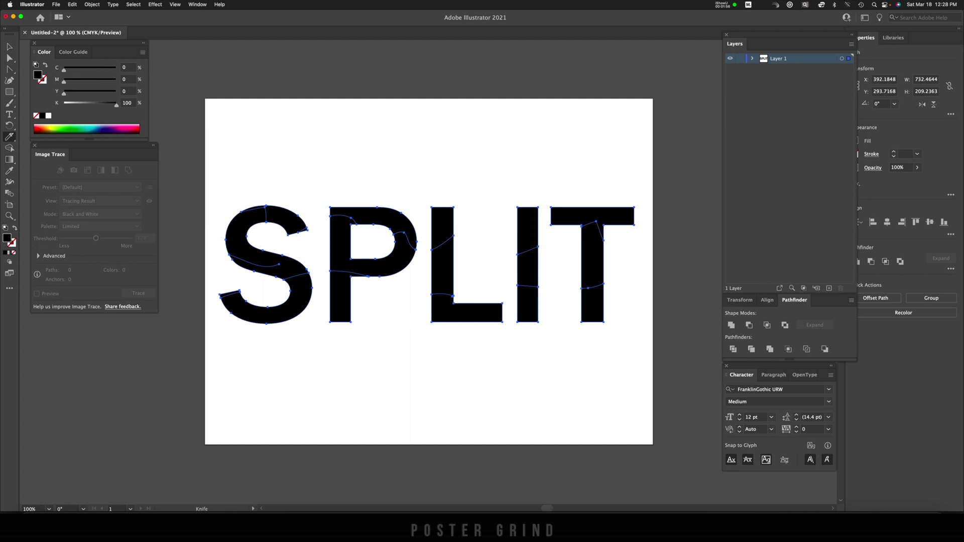
key("super+shift+a")
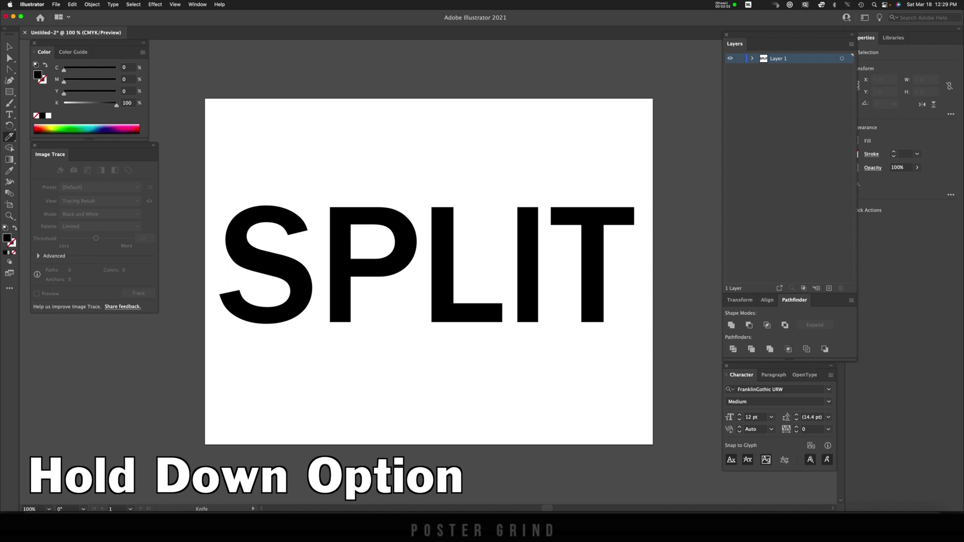
left_click_drag(217, 212, 652, 216)
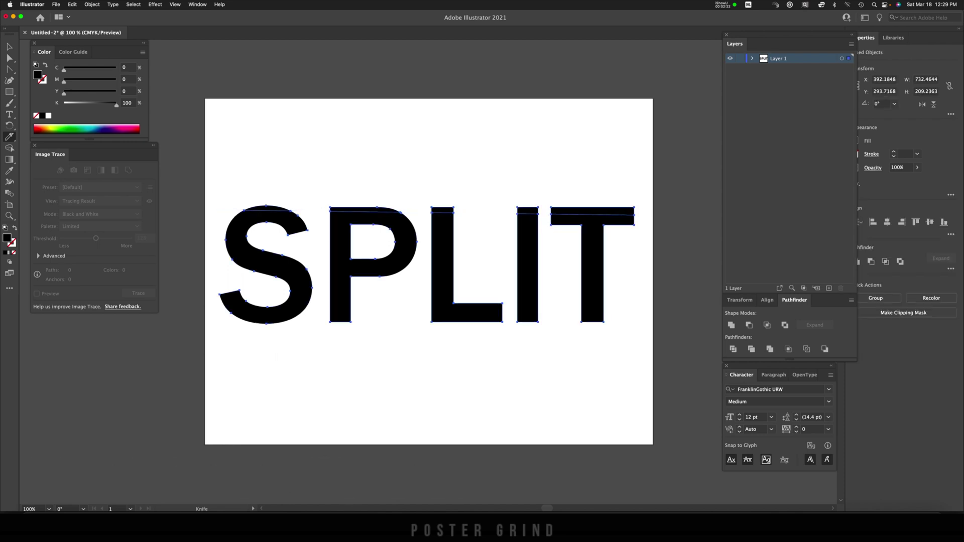
mouse_move(649, 221)
left_mouse_down()
mouse_move(256, 245)
mouse_move(210, 234)
mouse_move(647, 251)
mouse_move(211, 266)
mouse_move(648, 285)
left_mouse_up()
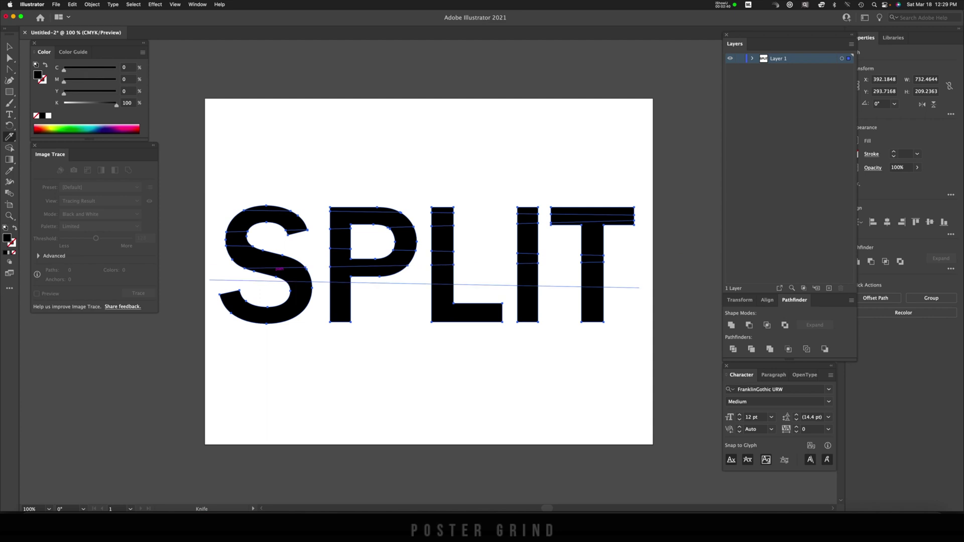
key("v")
mouse_move(211, 288)
left_mouse_down()
mouse_move(647, 294)
mouse_move(211, 314)
left_mouse_up()
key("v")
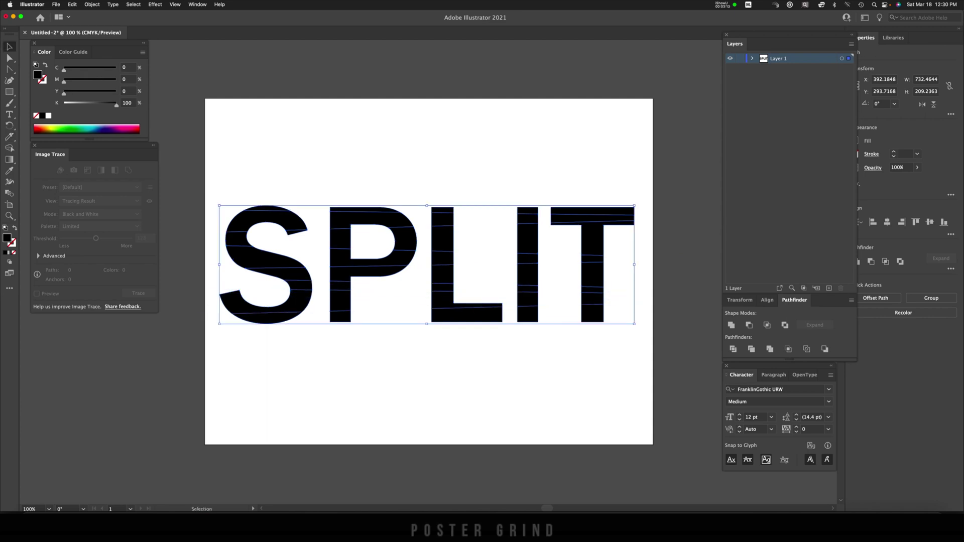
Group the top strips of S, P, L, I and T and nudge them upward
key("super+shift+a")
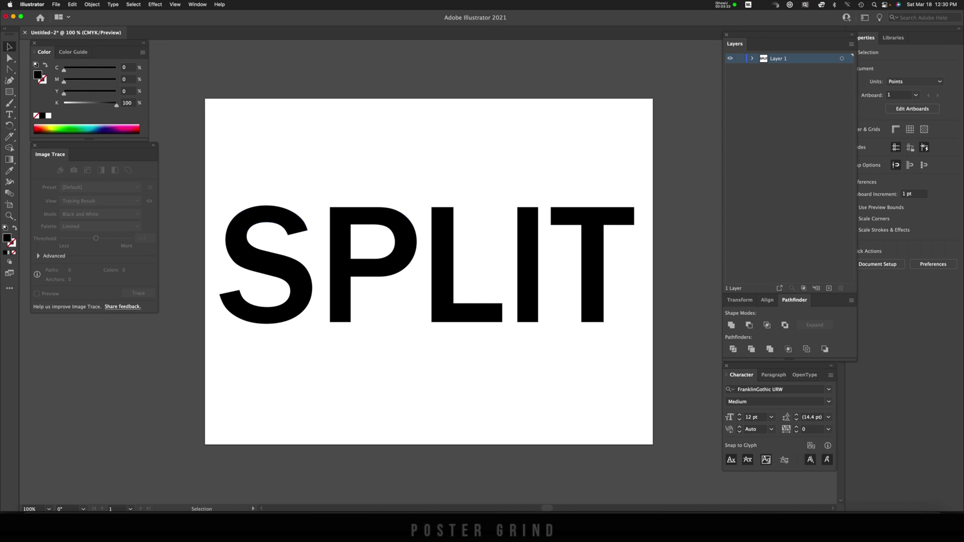
left_click(266, 207)
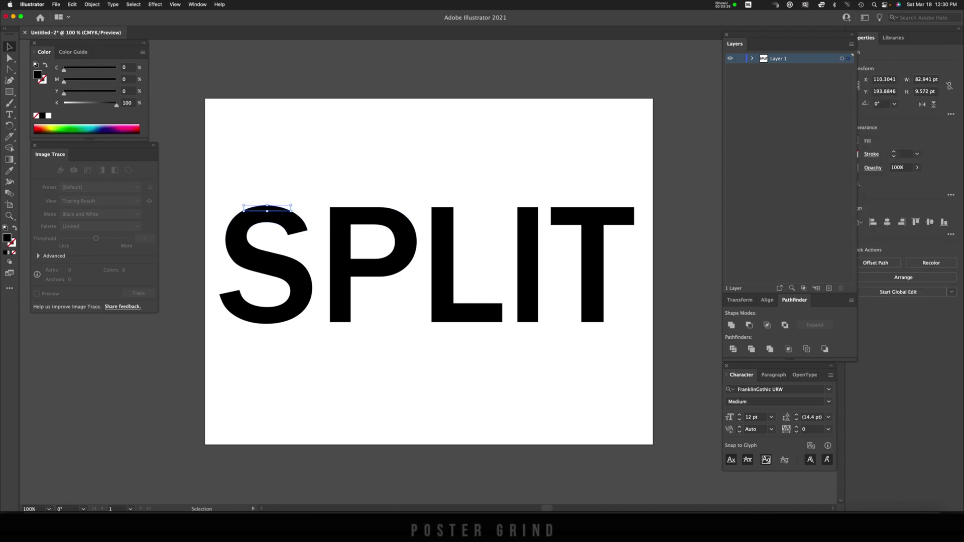
left_click(369, 210, "shift")
left_click(442, 210, "shift")
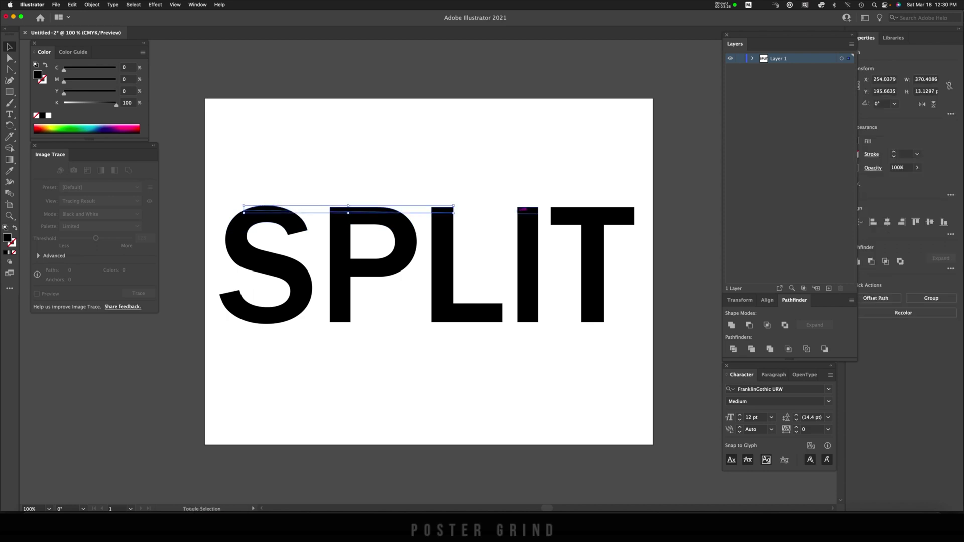
left_click(527, 209, "shift")
left_click(592, 209, "shift")
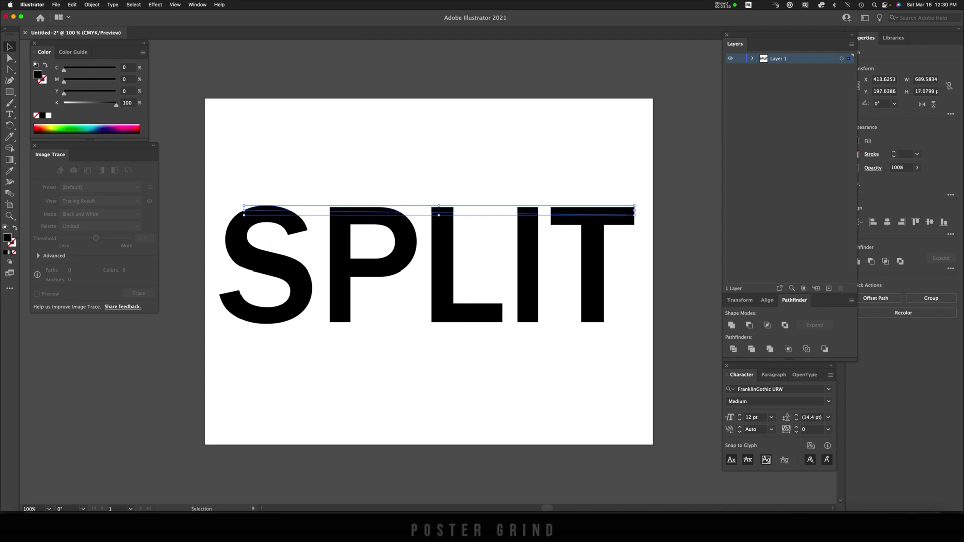
right_click(10, 381)
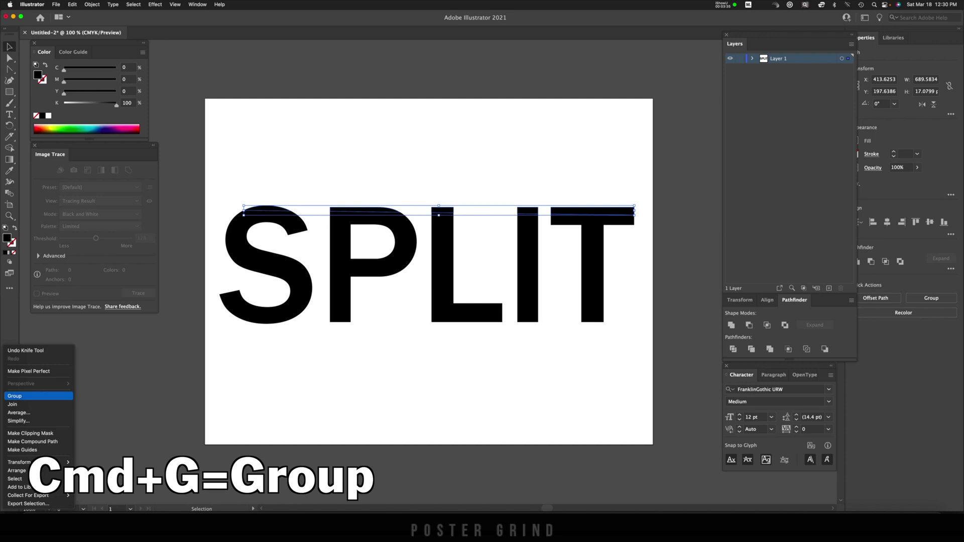
left_click(20, 396)
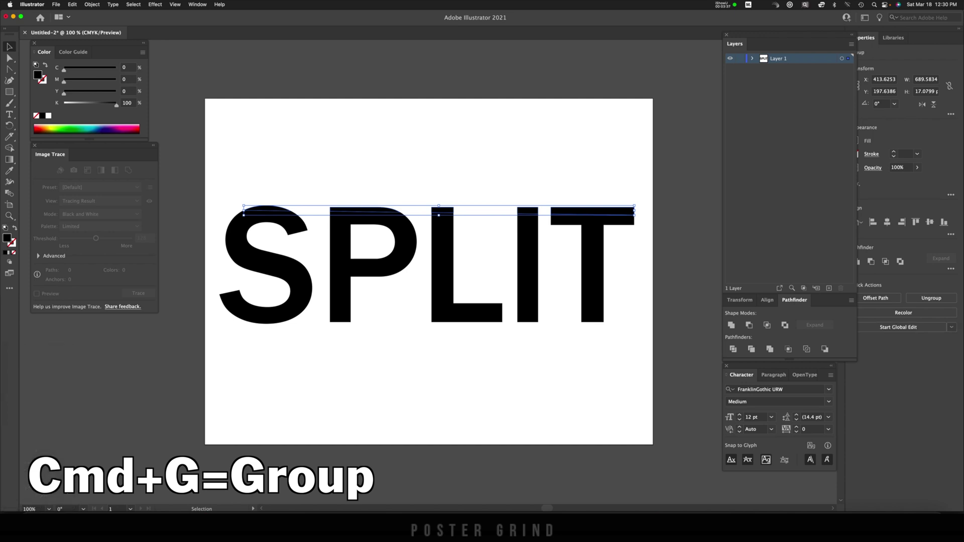
key("Up")
key("Up")
key("Up")
key("Up")
key("Up")
key("Up")
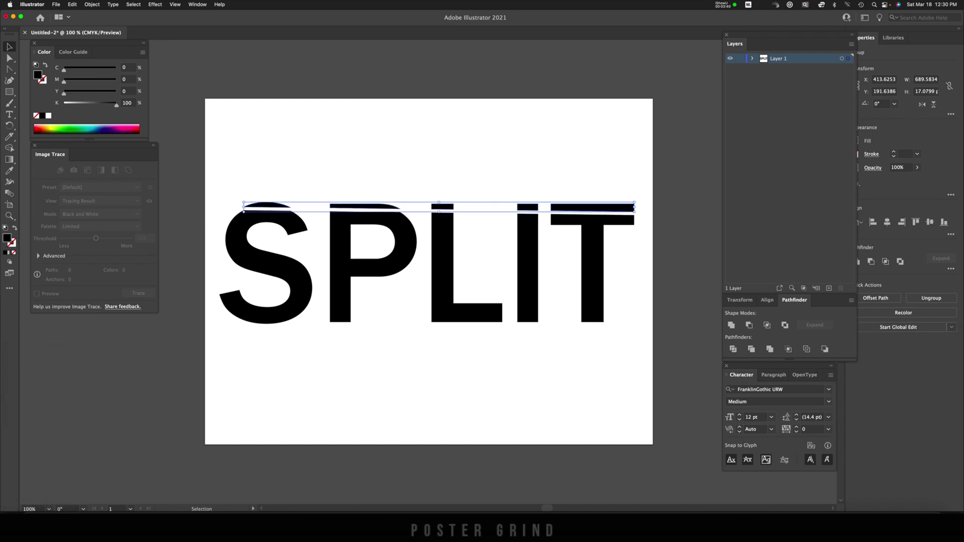
key("super+shift+a")
Group the second row of strips across all five letters and nudge it slightly
left_click(266, 221)
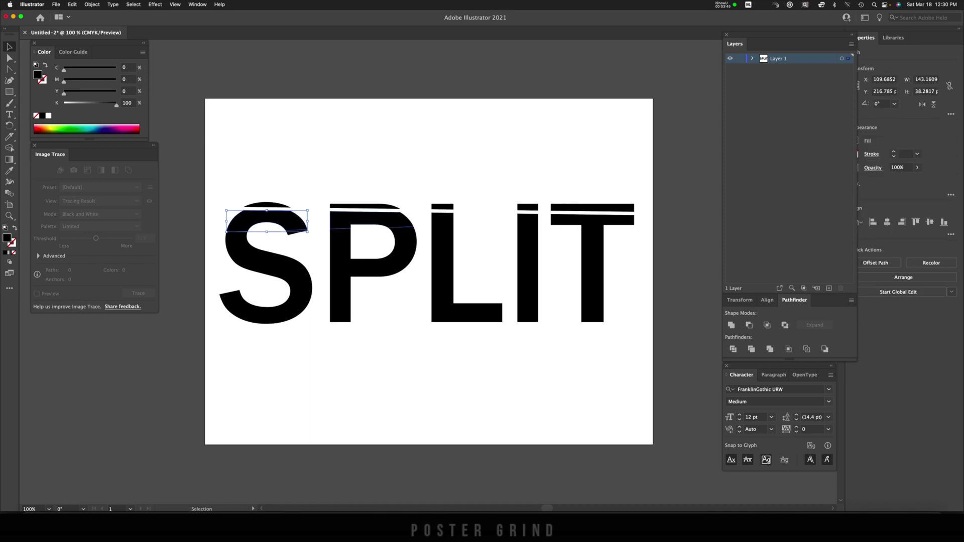
left_click(371, 221, "shift")
left_click(442, 221, "shift")
left_click(528, 221, "shift")
left_click(592, 221, "shift")
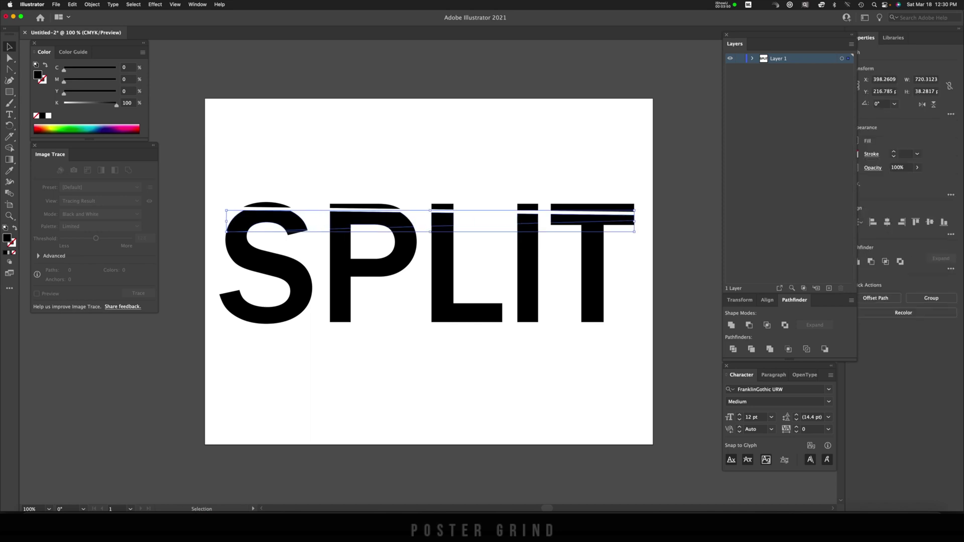
key("super+g")
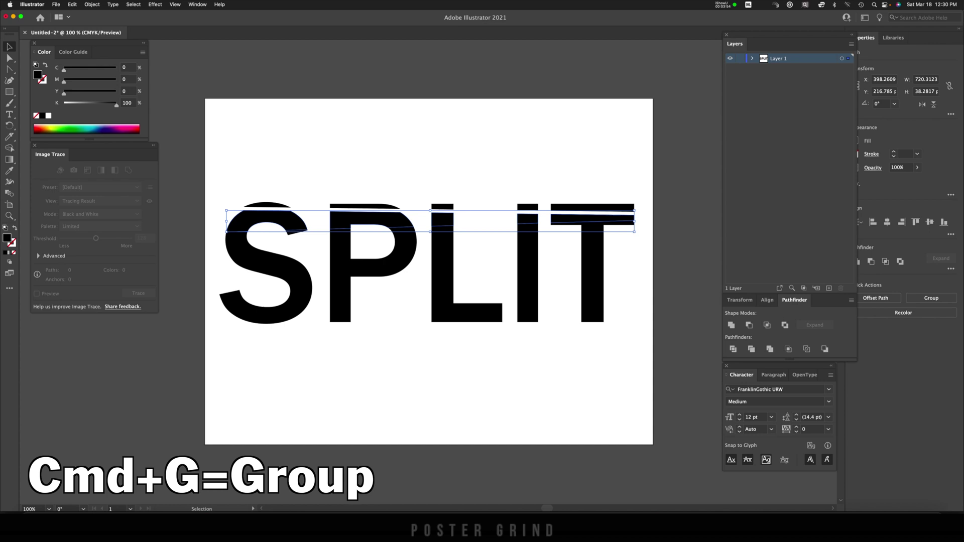
key("super+g")
left_click_drag(579, 216, 578, 214)
key("super+shift+a")
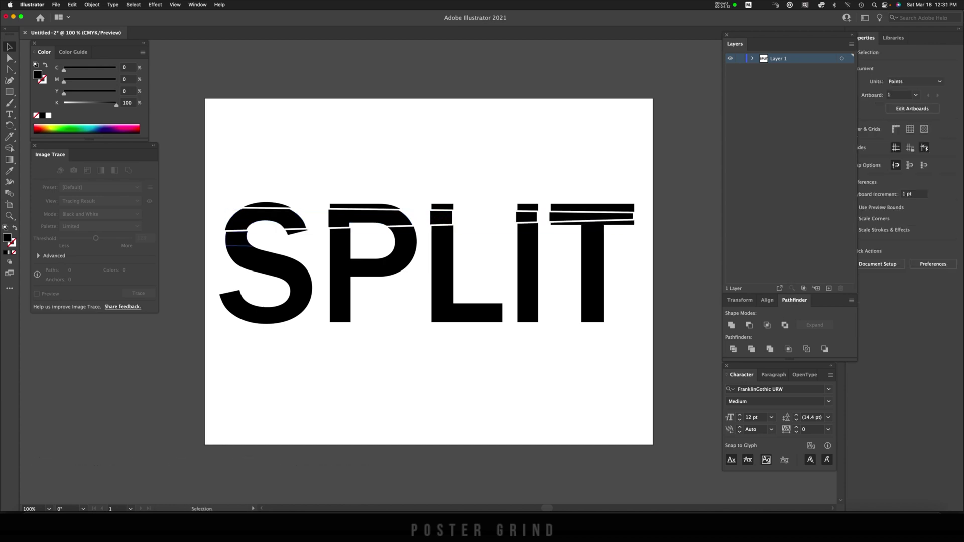
Cut three more horizontal slices through the lower letters and shift strips left into offset blocks
left_click_drag(251, 246, 635, 255)
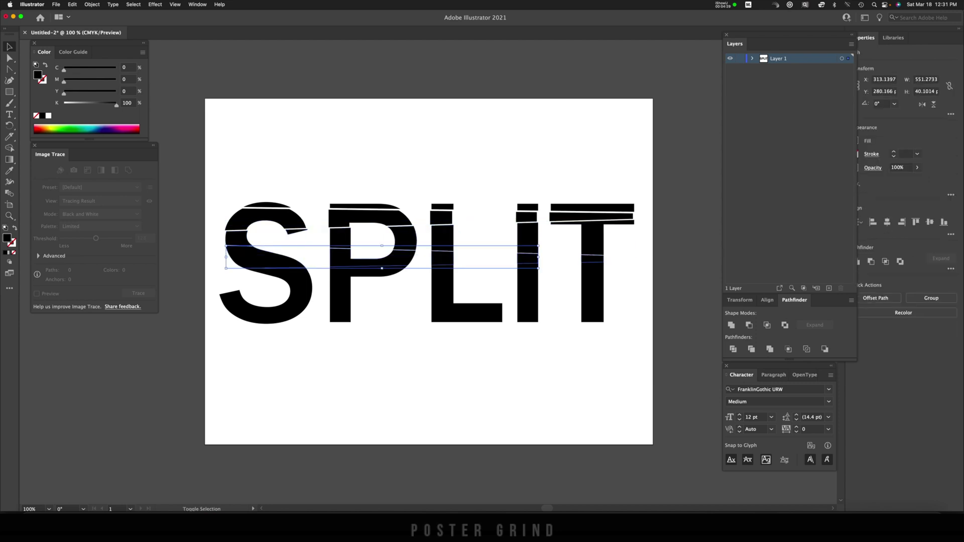
left_click_drag(243, 280, 622, 281)
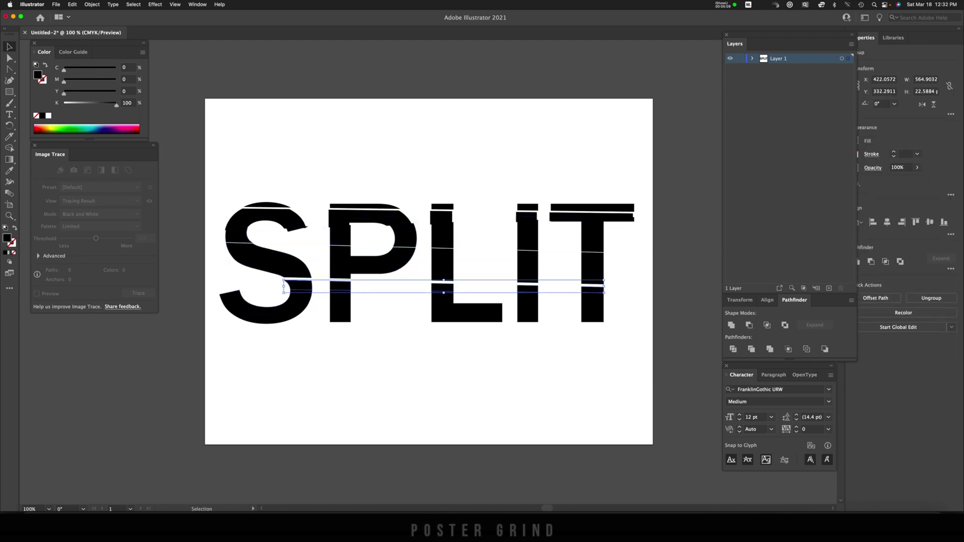
left_click_drag(221, 312, 610, 302)
key("Left")
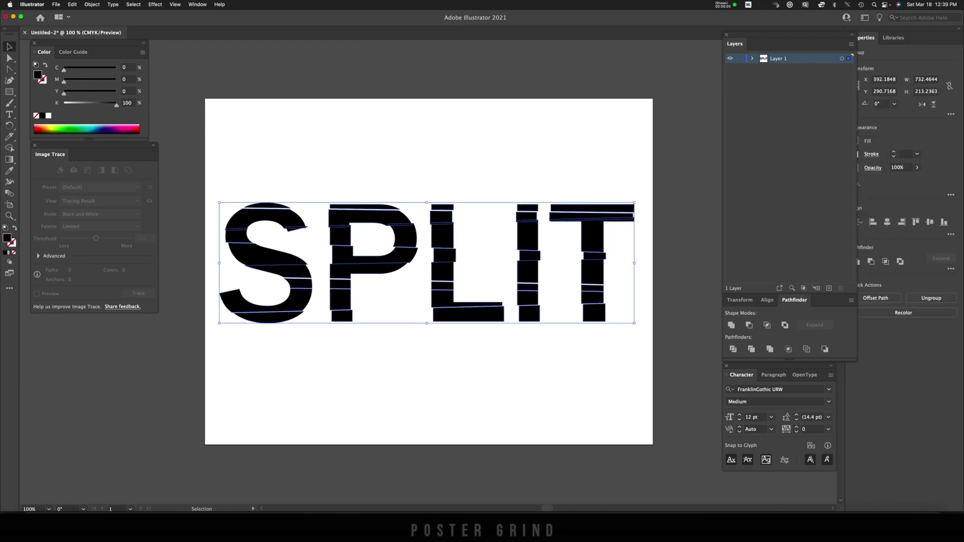
Copy the sliced SPLIT artwork and switch over to Photoshop
key("super+c")
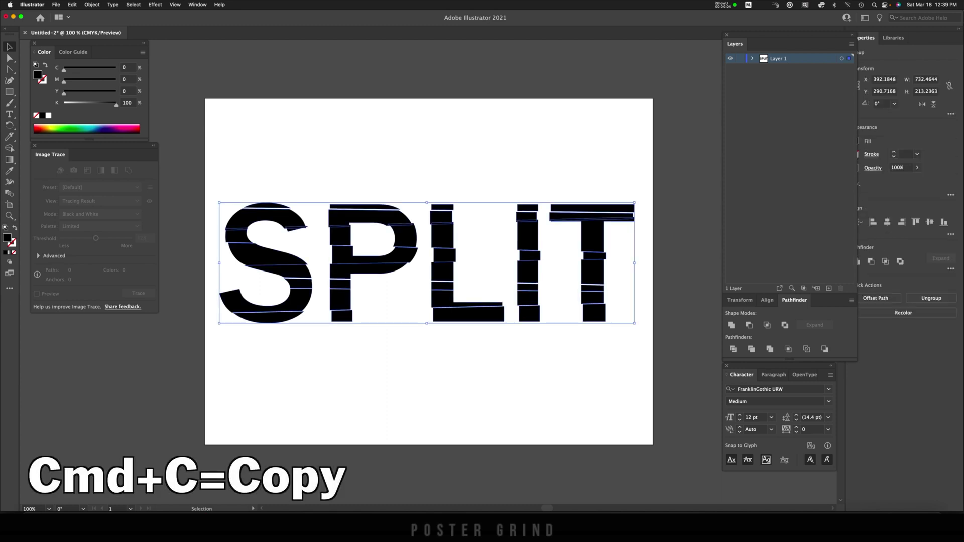
key("a")
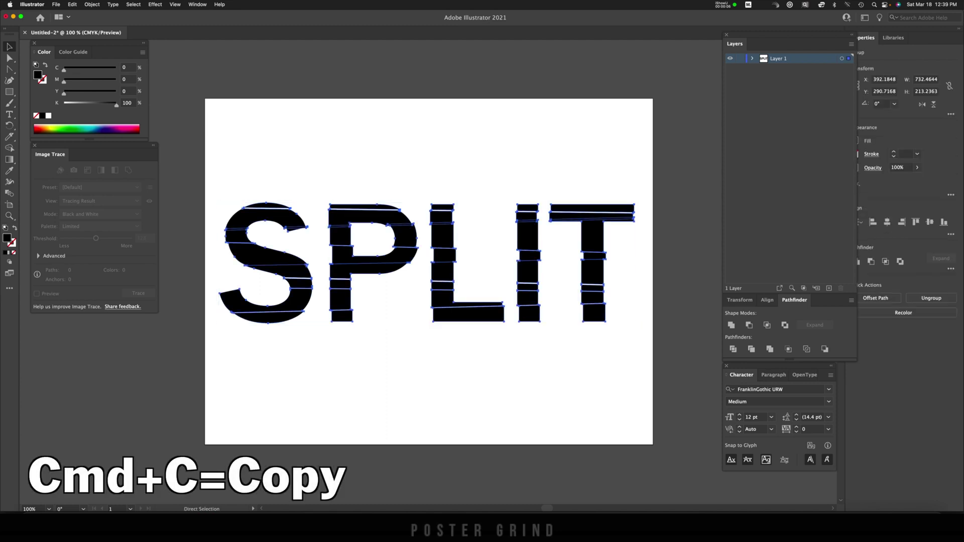
key("v")
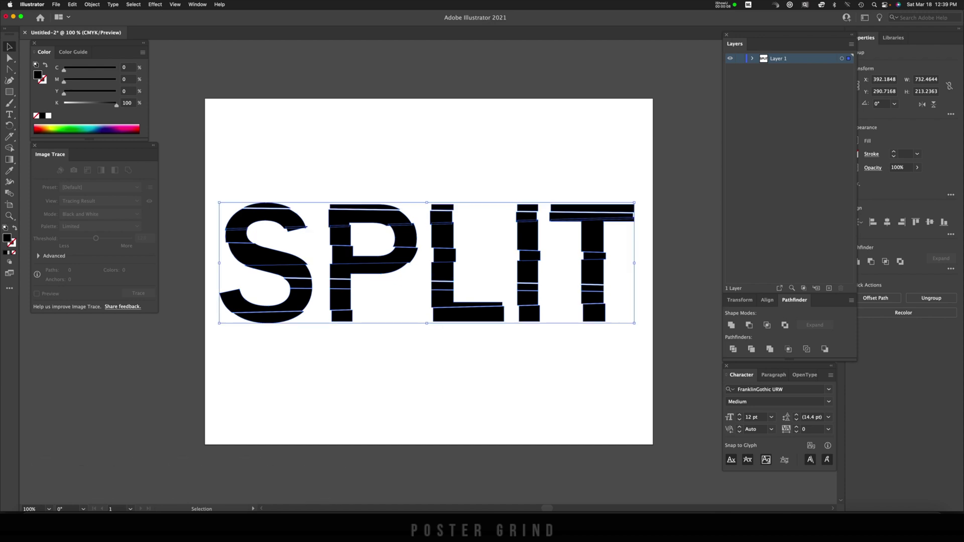
left_click(341, 522)
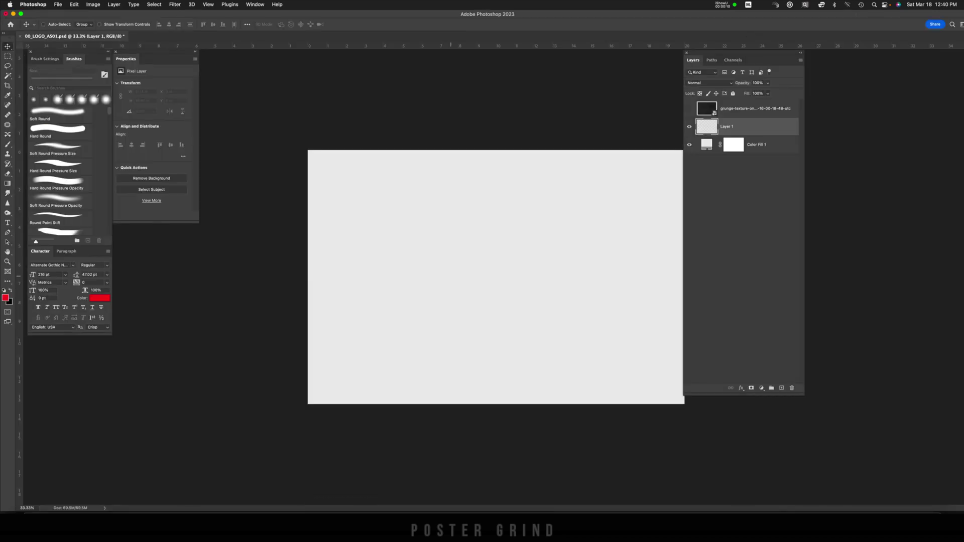
Paste the SPLIT artwork as layers and name its group TYPE
left_click_drag(735, 59, 833, 66)
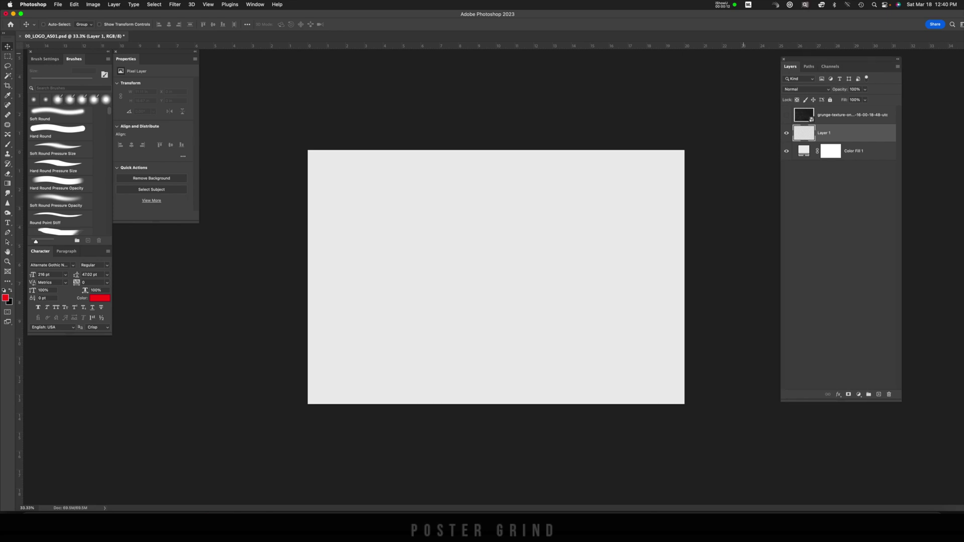
key("super+v")
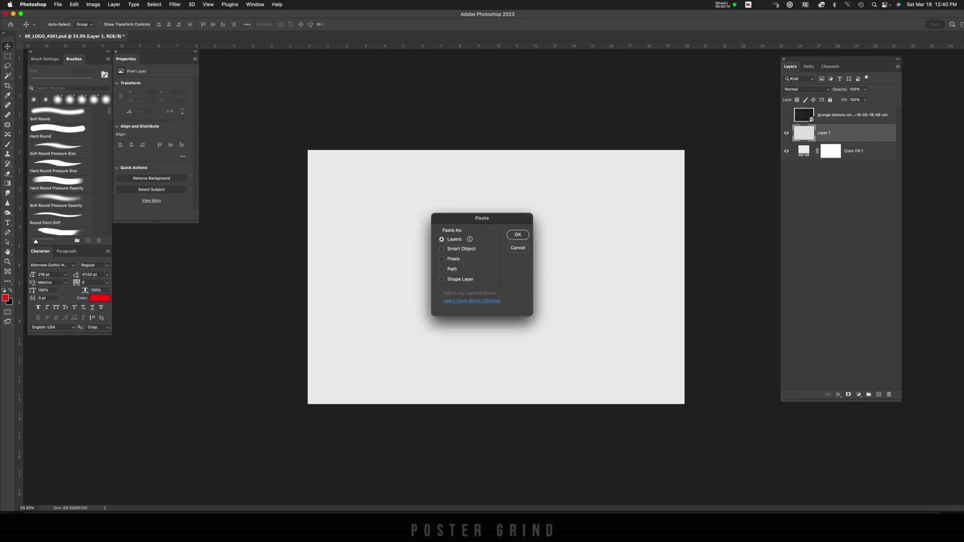
key("Return")
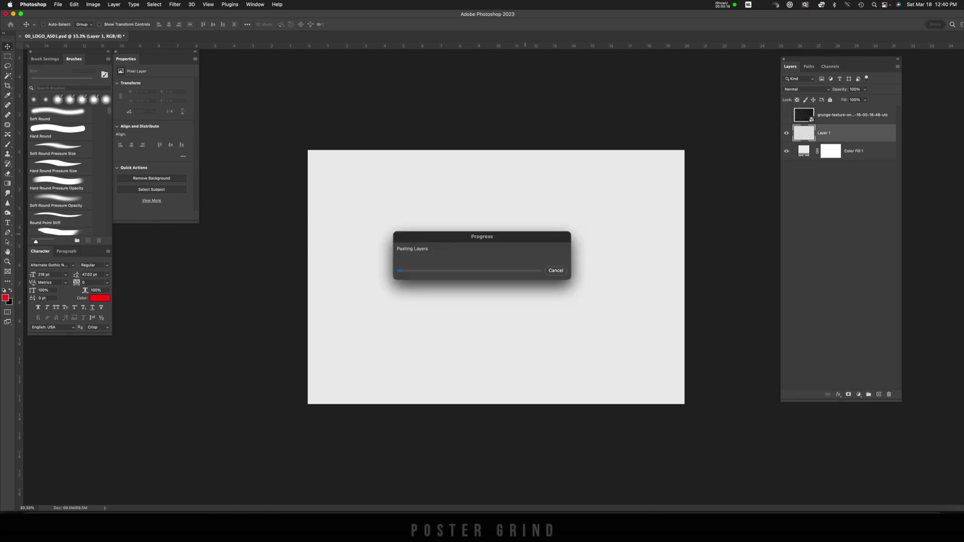
key("Return")
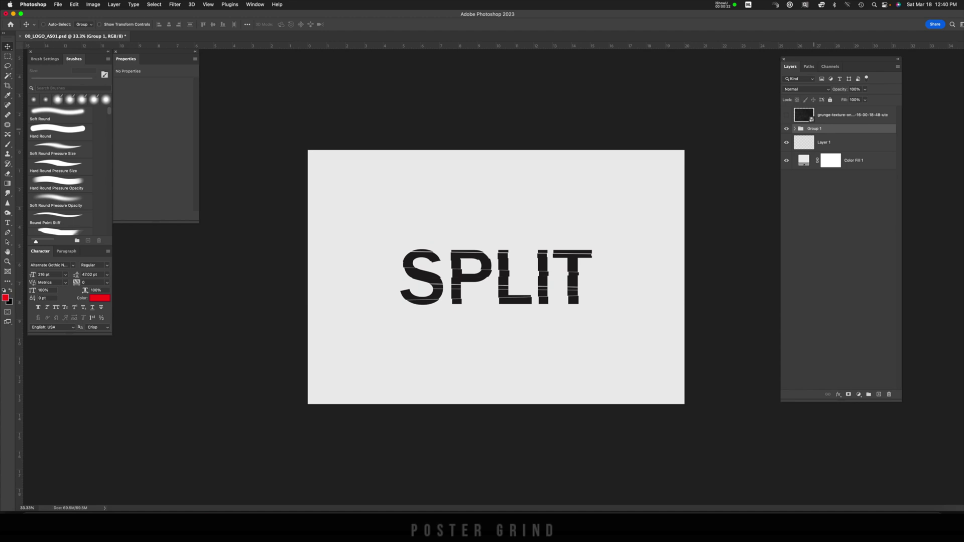
type("TYPE")
key("Return")
Scale the SPLIT artwork up to span most of the canvas
key("super+t")
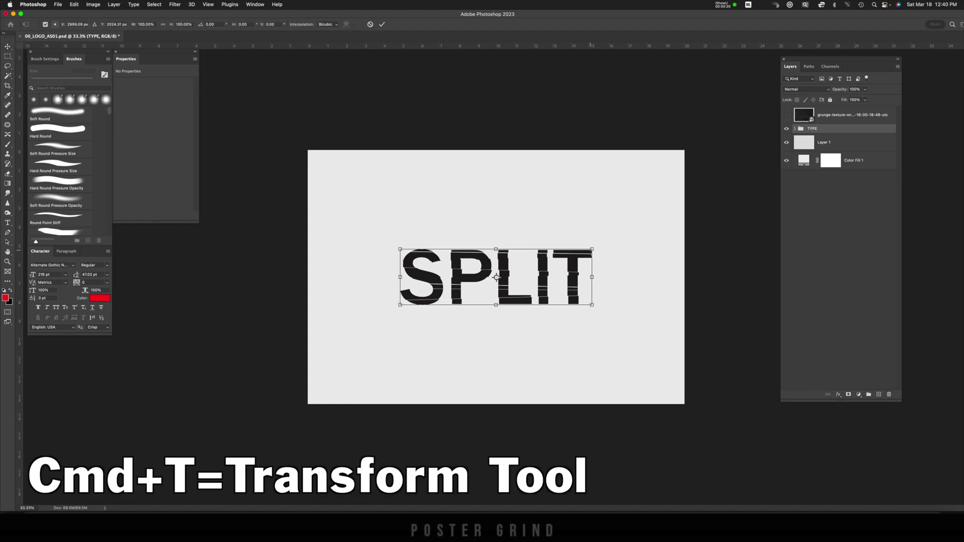
left_click_drag(592, 249, 673, 226)
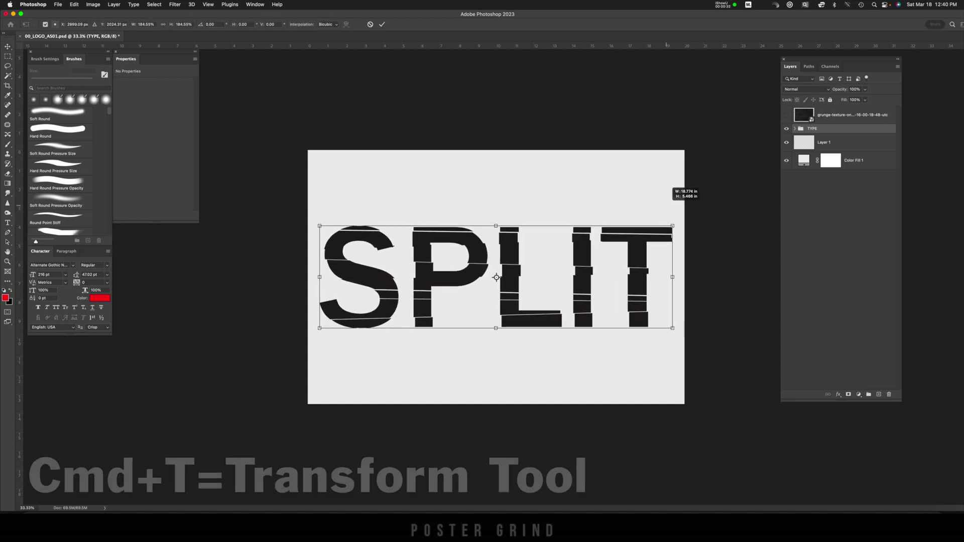
key("Return")
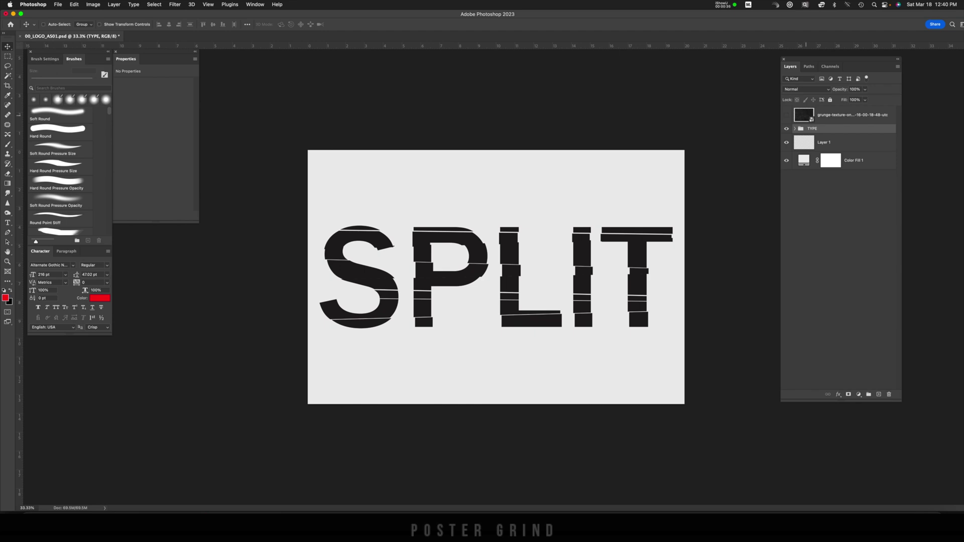
left_click(849, 115)
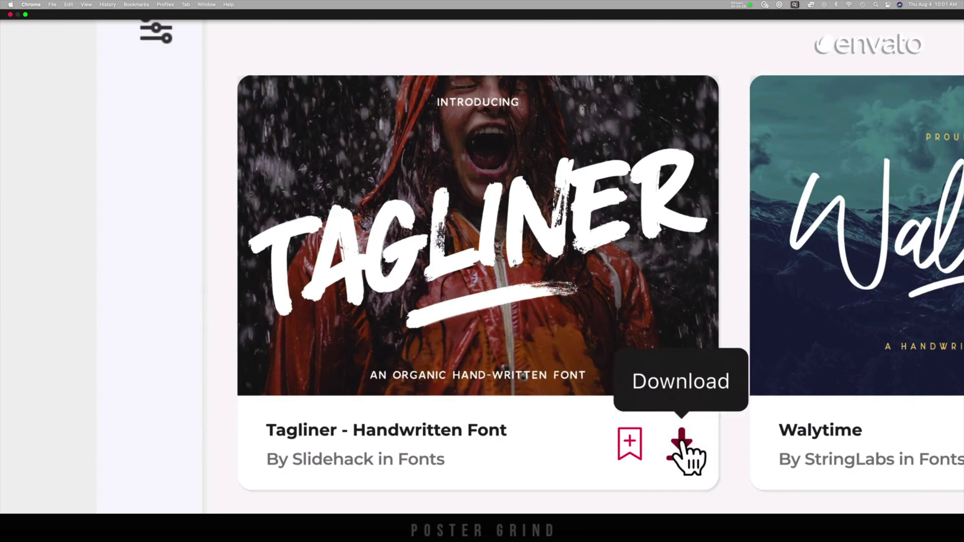
Download the Tagliner font and add it to the Marketing Project
left_click(681, 439)
left_click(331, 318)
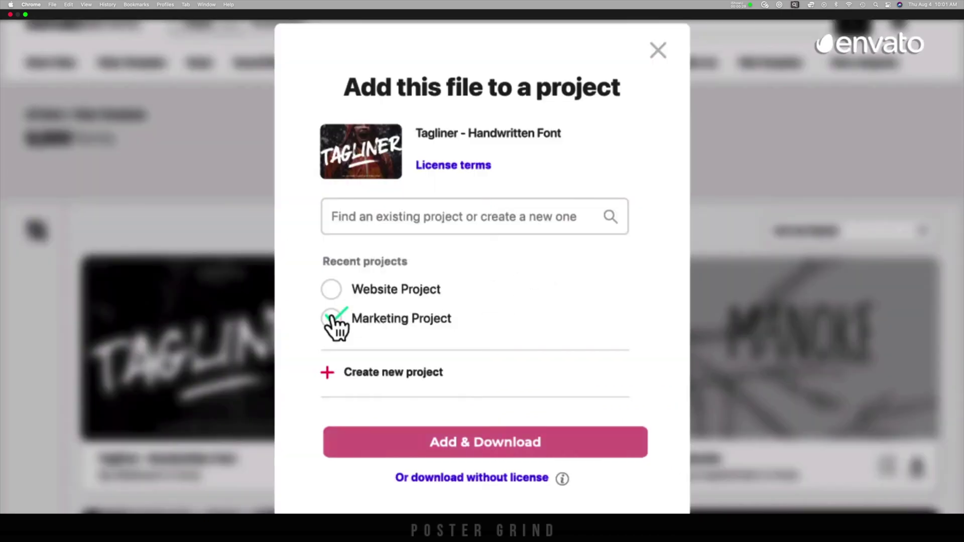
scroll(941, 105, "down", 5)
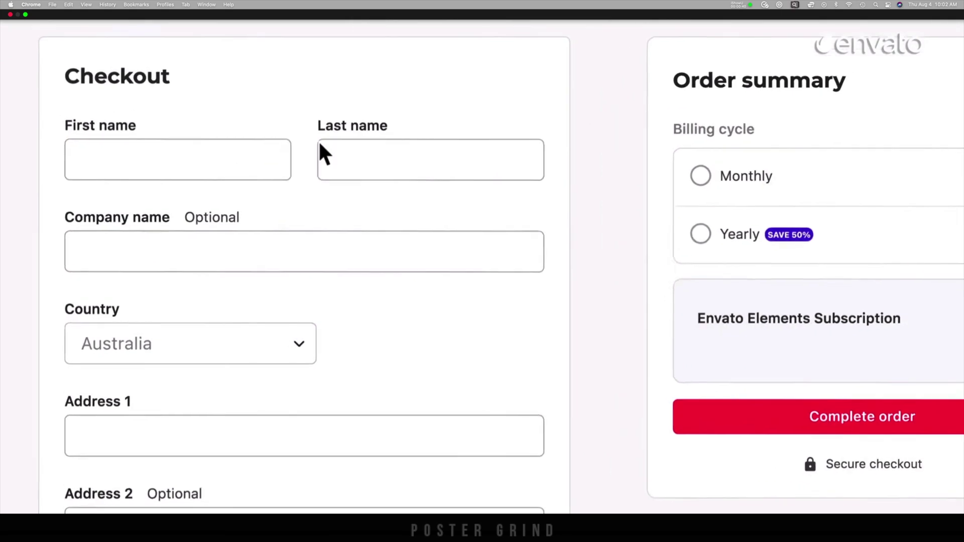
Enter the customer's first and last name at checkout and choose monthly billing
left_click(85, 154)
left_click(374, 156)
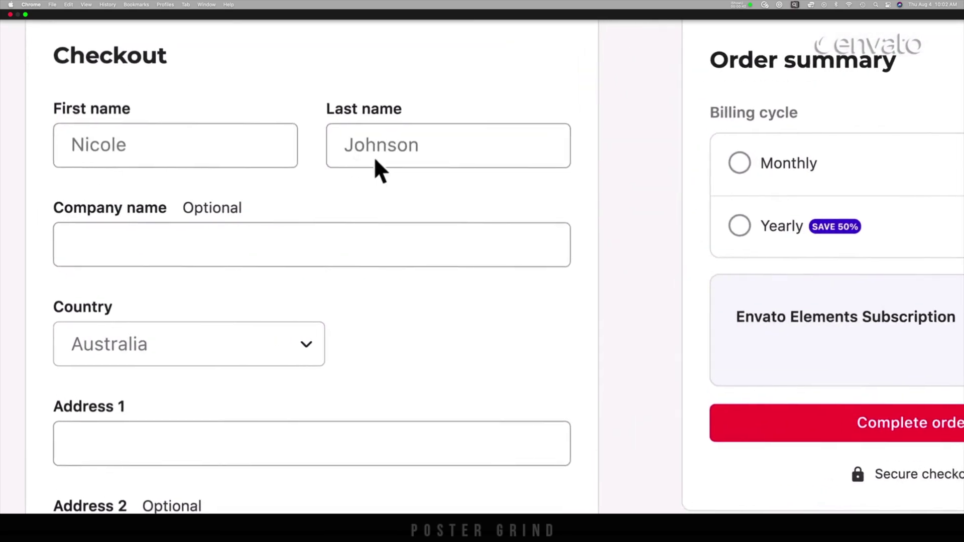
scroll(431, 166, "right", 5)
left_click(511, 163)
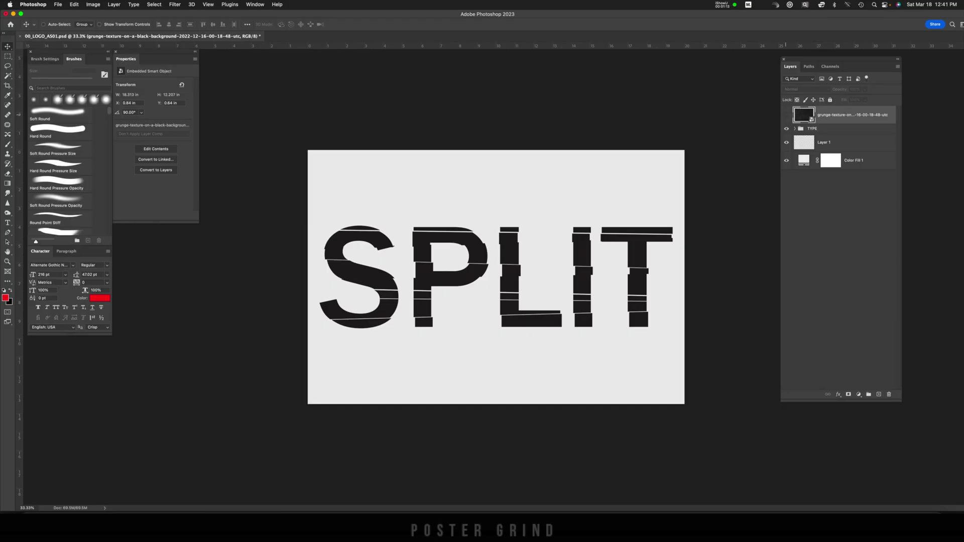
Make the grunge texture layer visible and enlarge it with Free Transform to fill the canvas
left_click(786, 114)
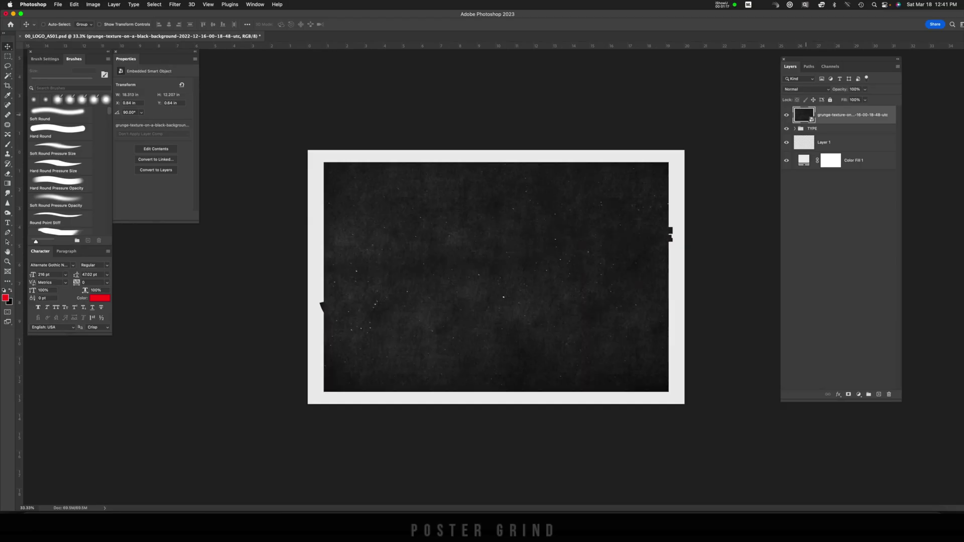
key("super+t")
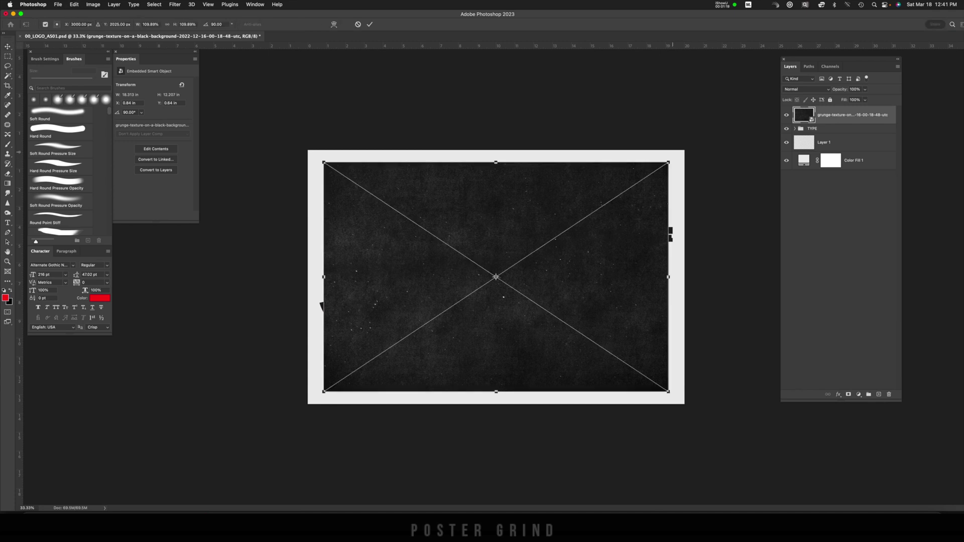
left_click_drag(668, 162, 687, 150)
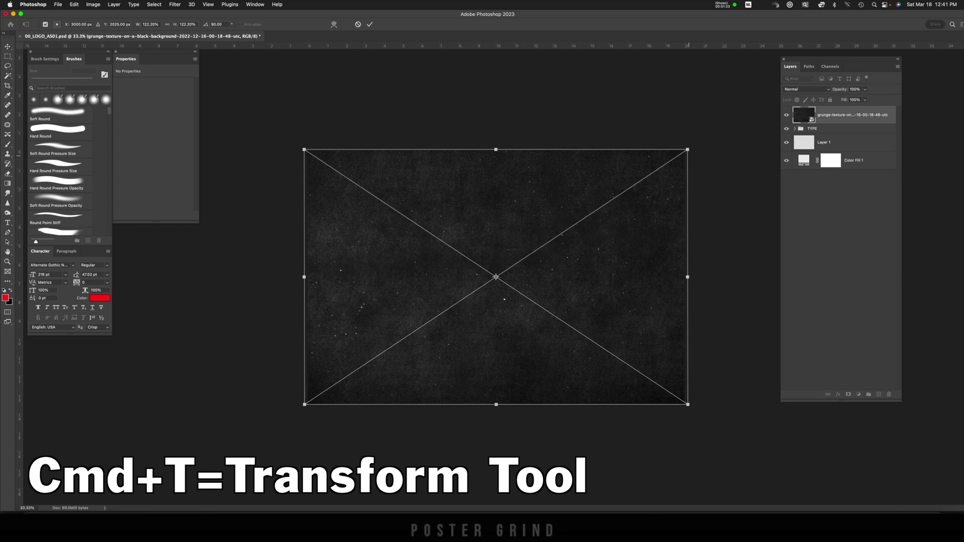
key("Return")
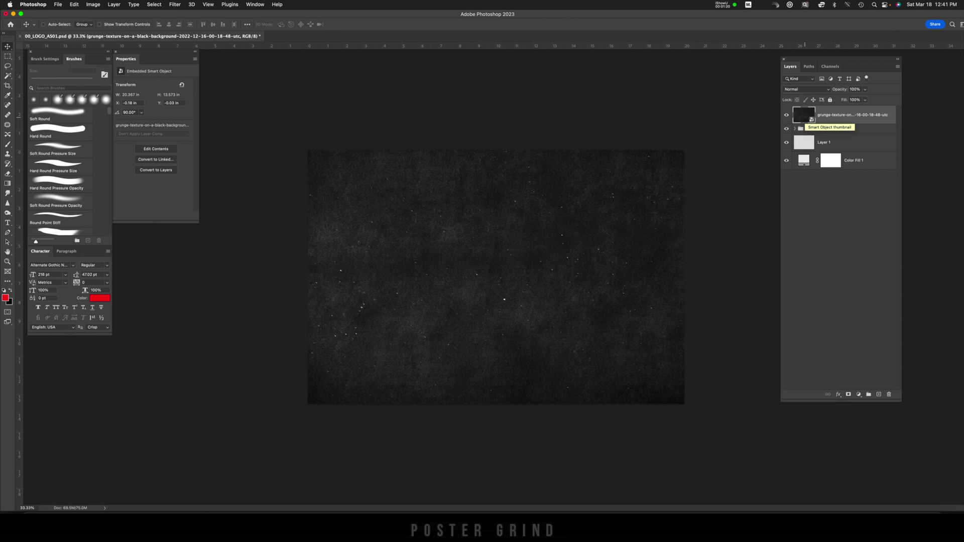
Clip the grunge texture layer to the TYPE group with Option+Cmd+G
key("alt+super+g")
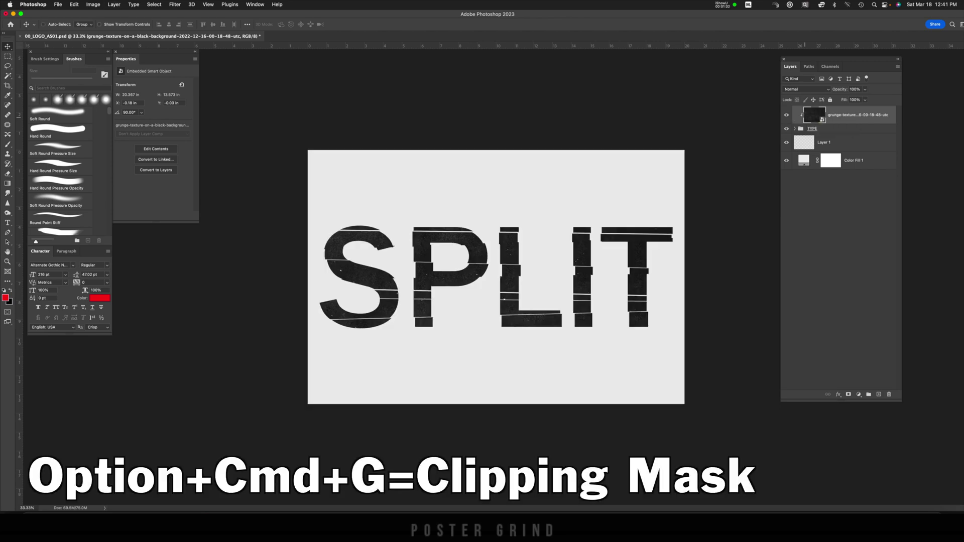